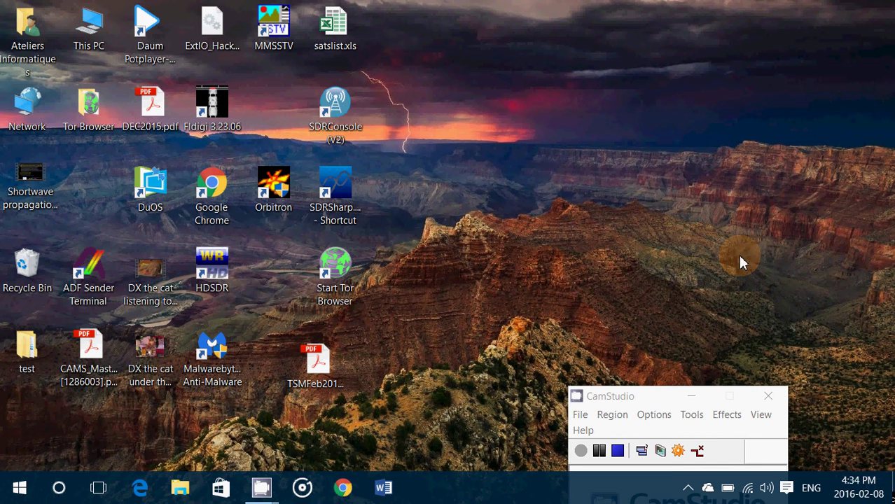
Step: Run 'perfmon /report' from the taskbar search to start the 60-second system diagnostics collection
{"action": "left_click", "coordinate": [59, 488]}
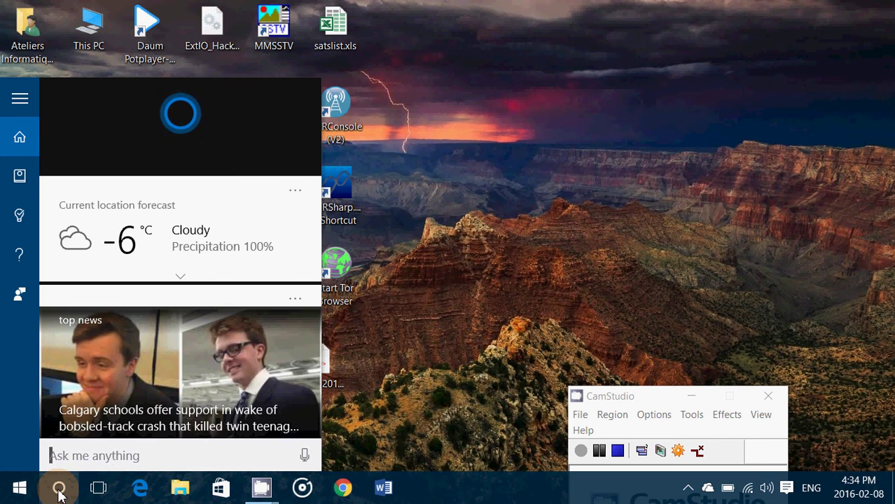
{"action": "type", "text": "perf"}
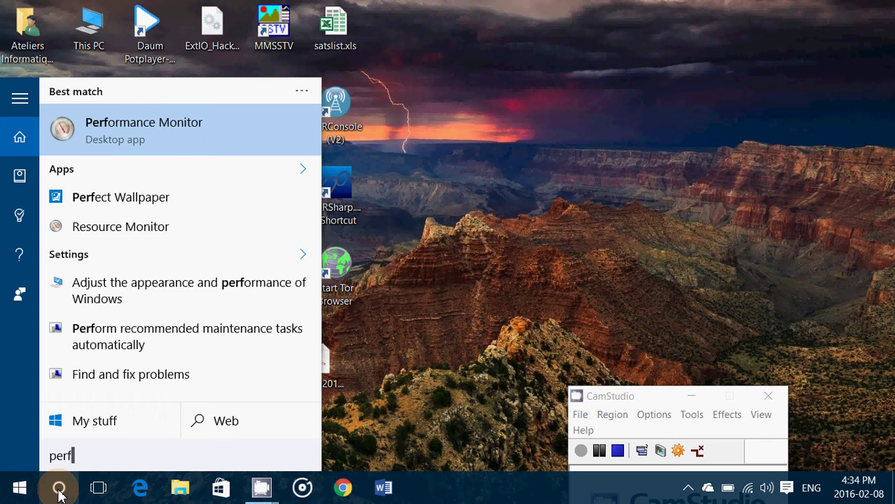
{"action": "type", "text": "mon"}
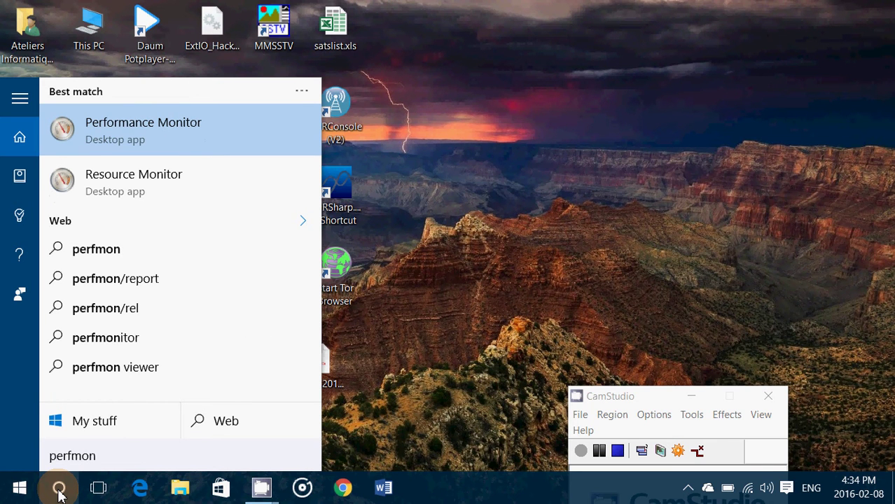
{"action": "type", "text": " /"}
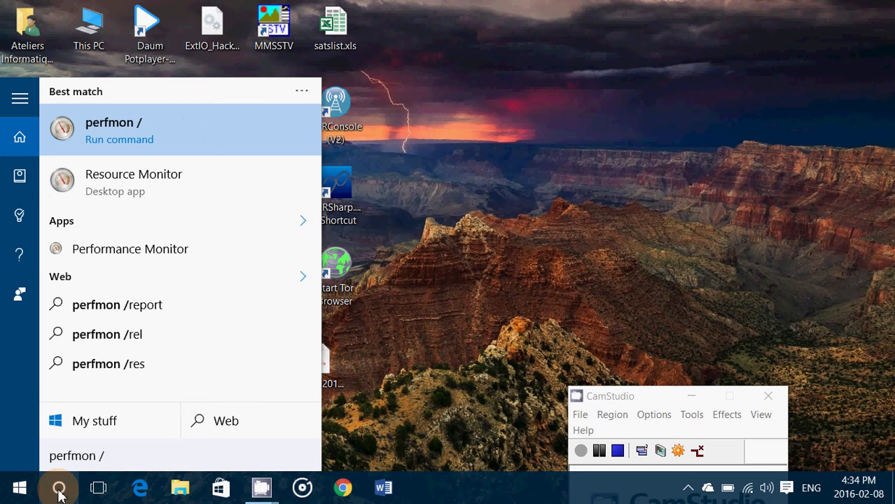
{"action": "type", "text": "re"}
{"action": "type", "text": "port"}
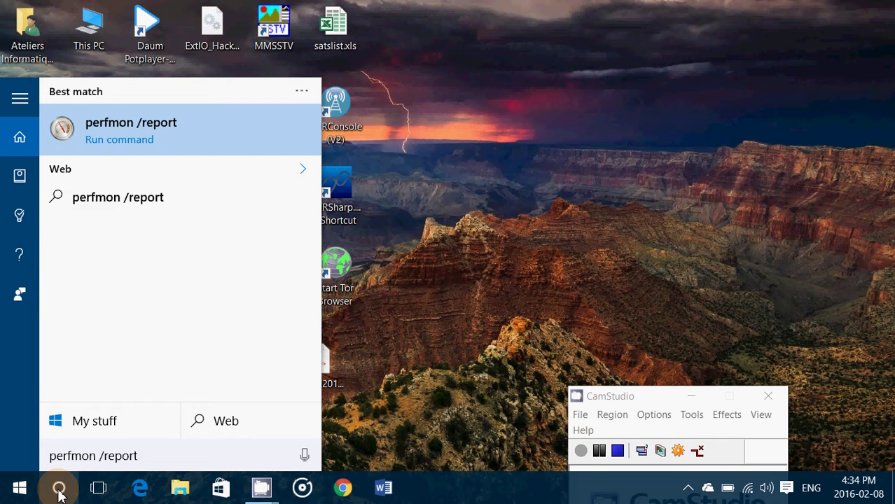
{"action": "key", "text": "Return"}
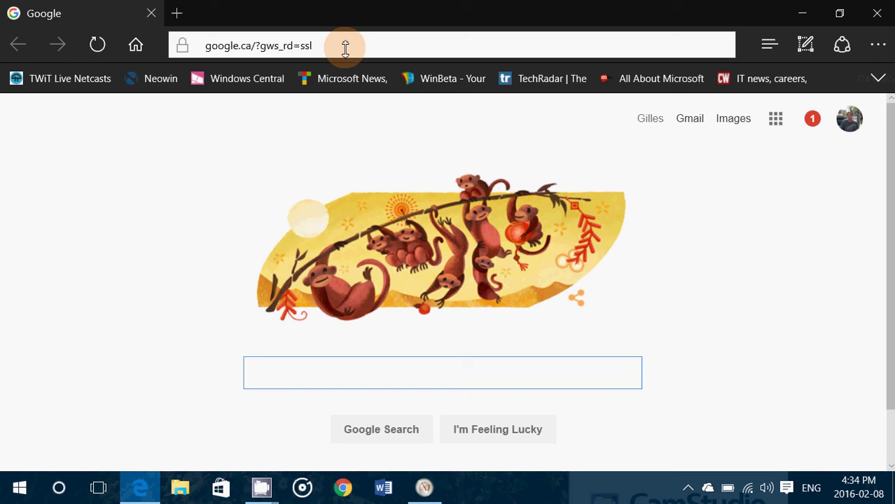
Step: Load spaceweather.com in Edge, correcting the mistyped address, and scroll the page
{"action": "type", "text": "sap"}
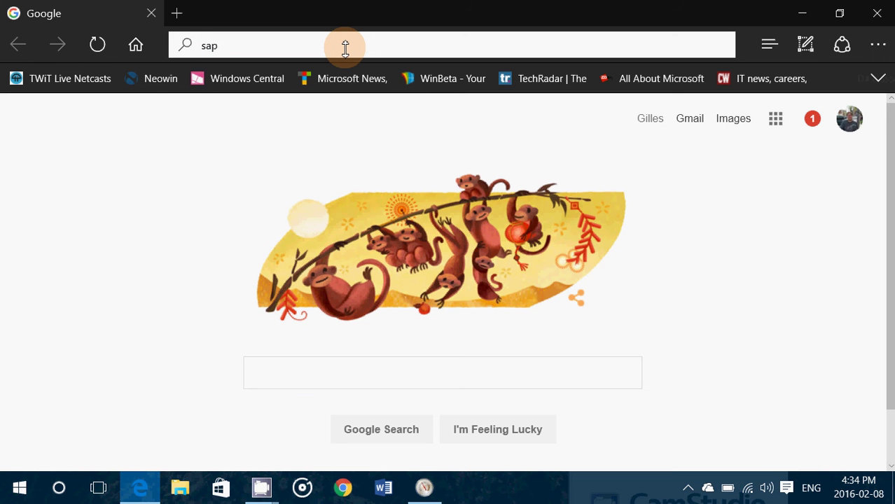
{"action": "type", "text": "ce"}
{"action": "key", "text": "BackSpace"}
{"action": "key", "text": "BackSpace"}
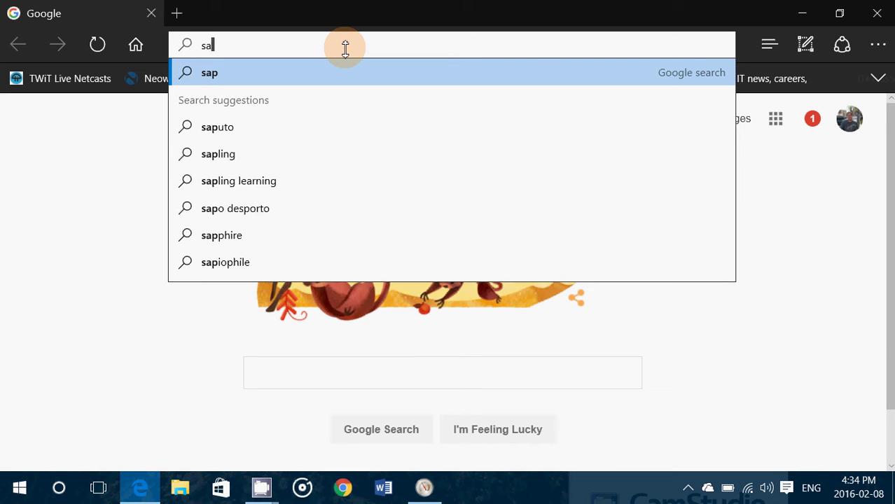
{"action": "key", "text": "BackSpace"}
{"action": "type", "text": "pacew"}
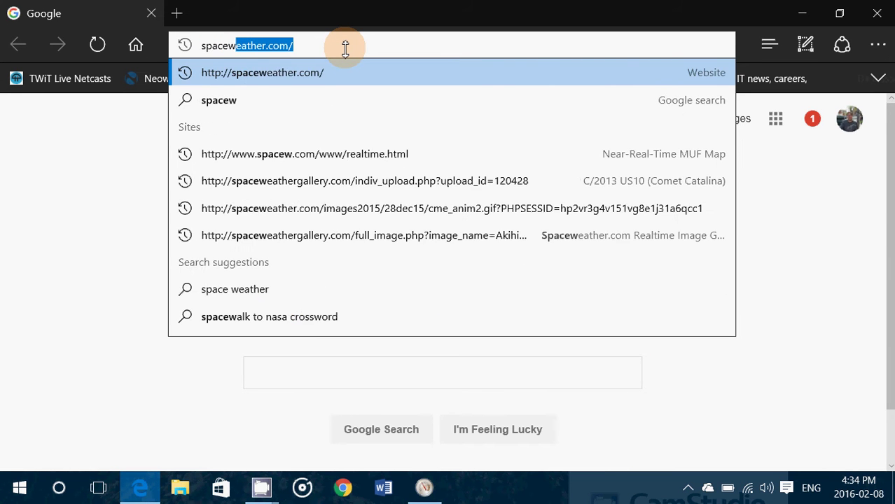
{"action": "key", "text": "Return"}
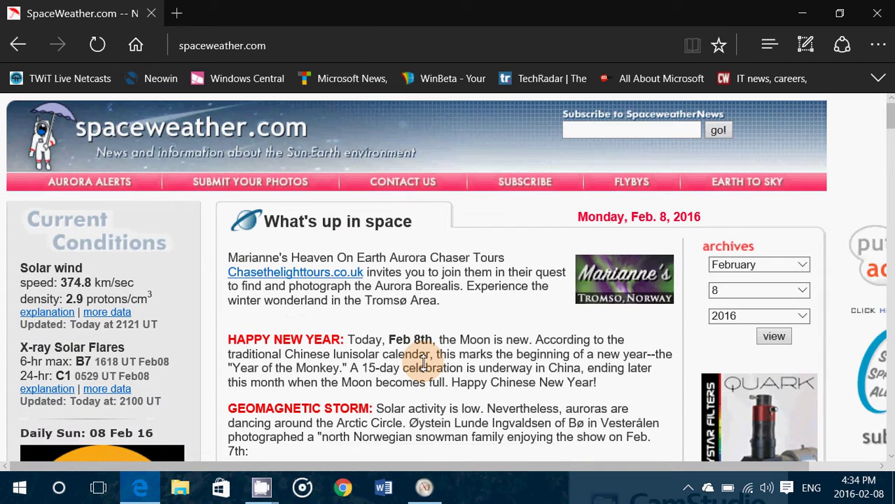
{"action": "scroll", "coordinate": [423, 323], "scroll_direction": "down", "scroll_amount": 4}
{"action": "scroll", "coordinate": [423, 363], "scroll_direction": "up", "scroll_amount": 2}
{"action": "scroll", "coordinate": [424, 362], "scroll_direction": "up", "scroll_amount": 2}
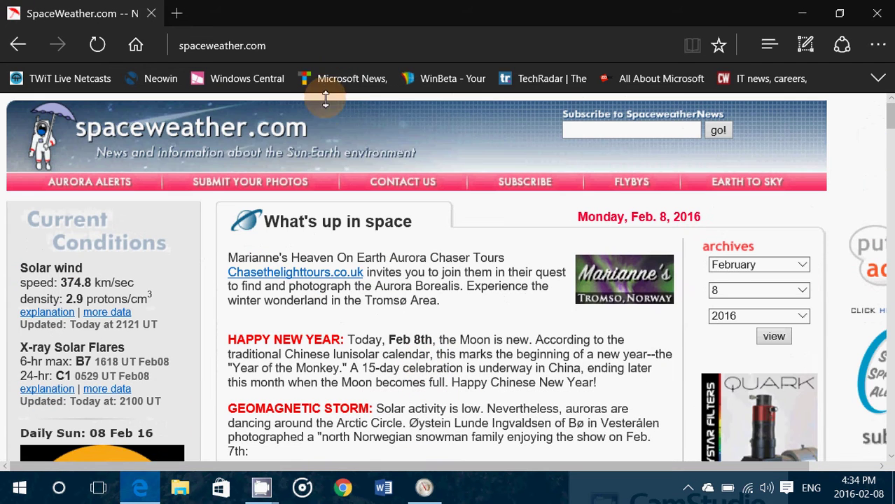
Step: Select and clear the Edge address bar text
{"action": "left_click", "coordinate": [335, 55]}
{"action": "type", "text": "s"}
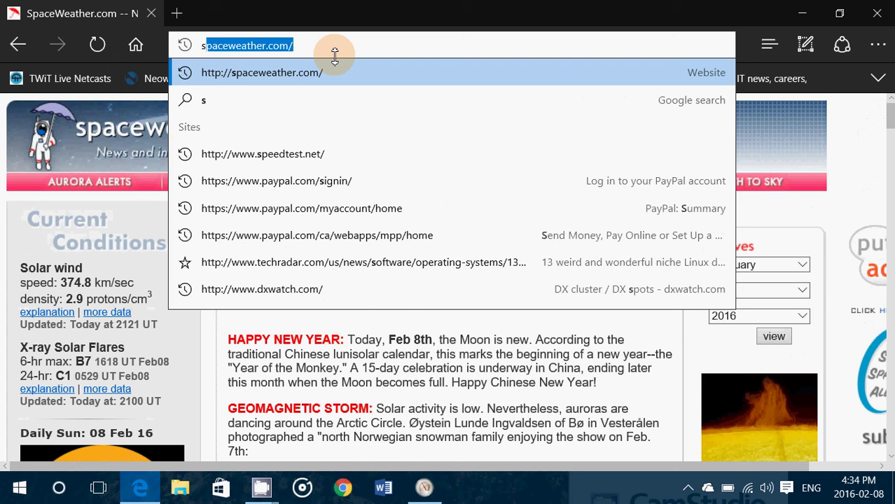
{"action": "key", "text": "BackSpace"}
{"action": "key", "text": "BackSpace"}
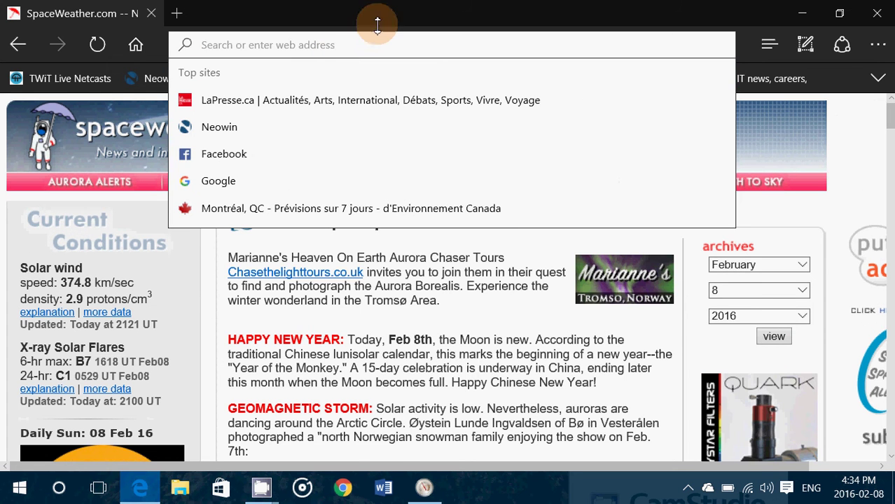
Step: Minimize Edge and maximize the Resource and Performance Monitor report window
{"action": "left_click", "coordinate": [869, 16]}
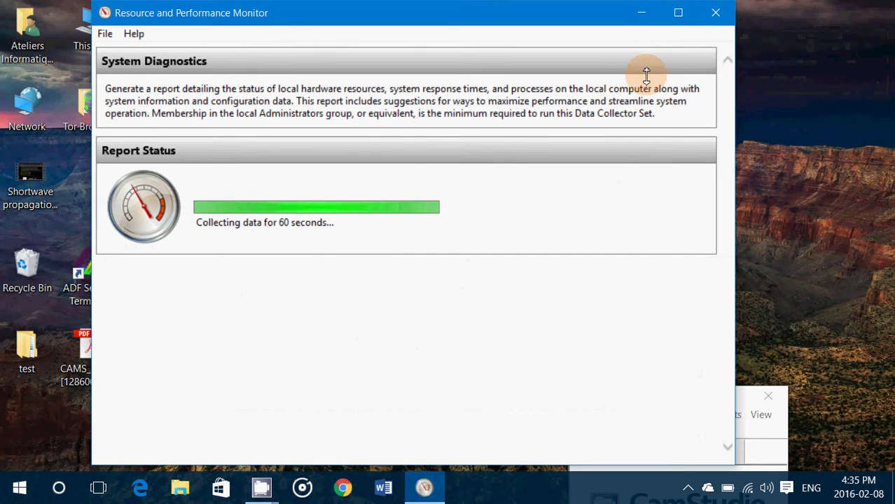
{"action": "double_click", "coordinate": [683, 8]}
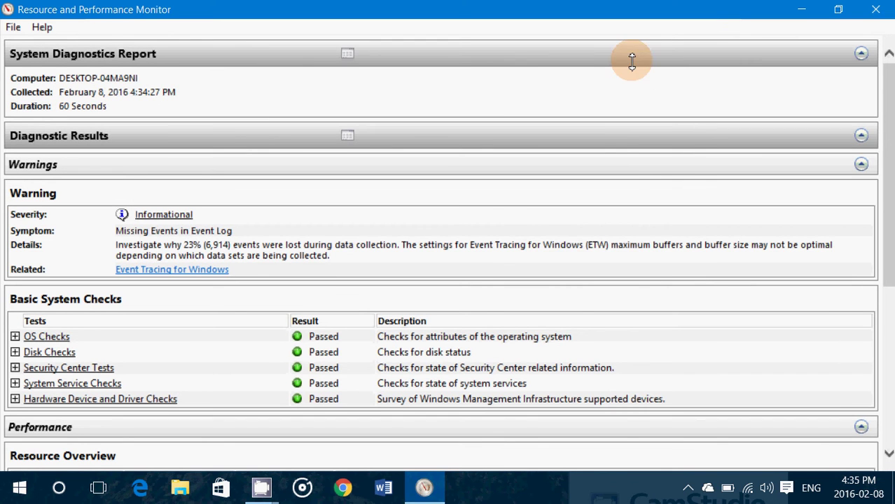
Step: Scroll the report past Warnings and Basic System Checks to the Resource Overview
{"action": "scroll", "coordinate": [459, 227], "scroll_direction": "down", "scroll_amount": 1}
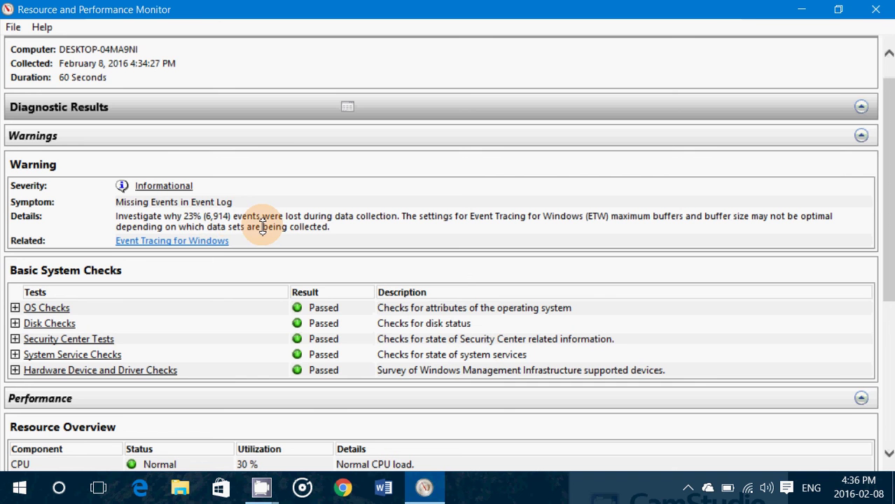
{"action": "scroll", "coordinate": [262, 225], "scroll_direction": "down", "scroll_amount": 3}
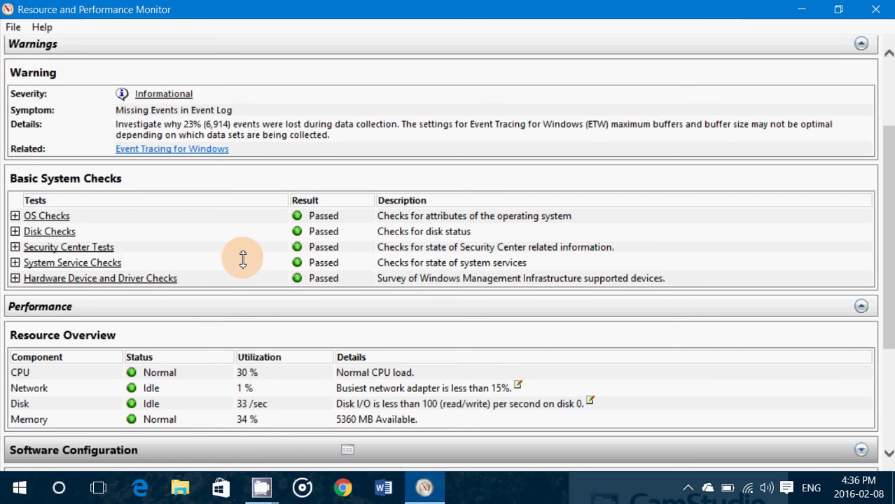
Step: Check the OS Checks details, then scroll down to the collapsed sections through Report Statistics
{"action": "left_click", "coordinate": [14, 216]}
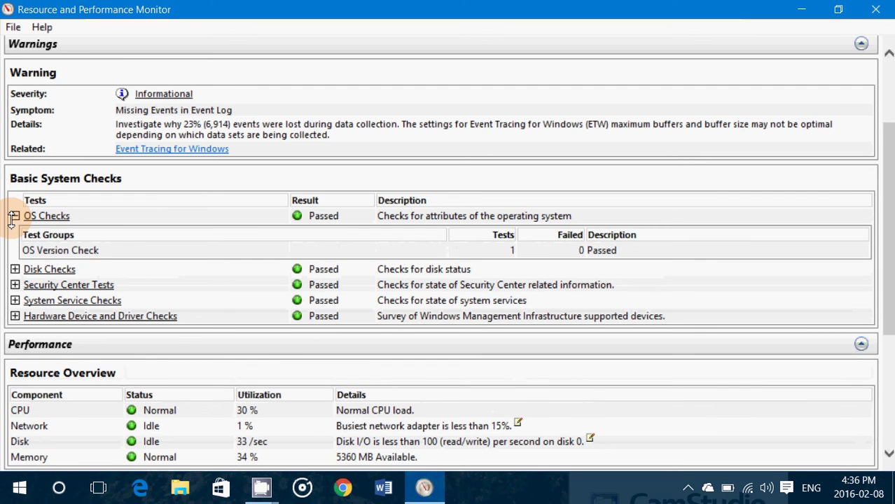
{"action": "left_click", "coordinate": [14, 217]}
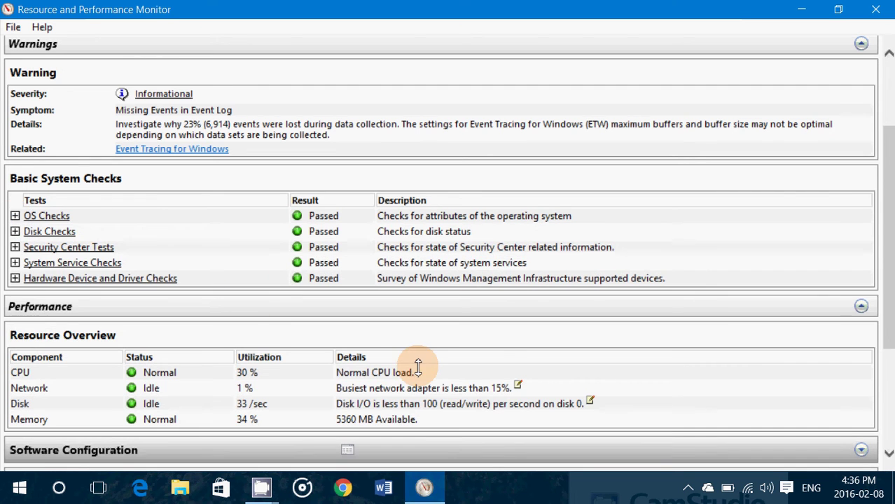
{"action": "scroll", "coordinate": [418, 367], "scroll_direction": "down", "scroll_amount": 3}
{"action": "scroll", "coordinate": [416, 366], "scroll_direction": "down", "scroll_amount": 2}
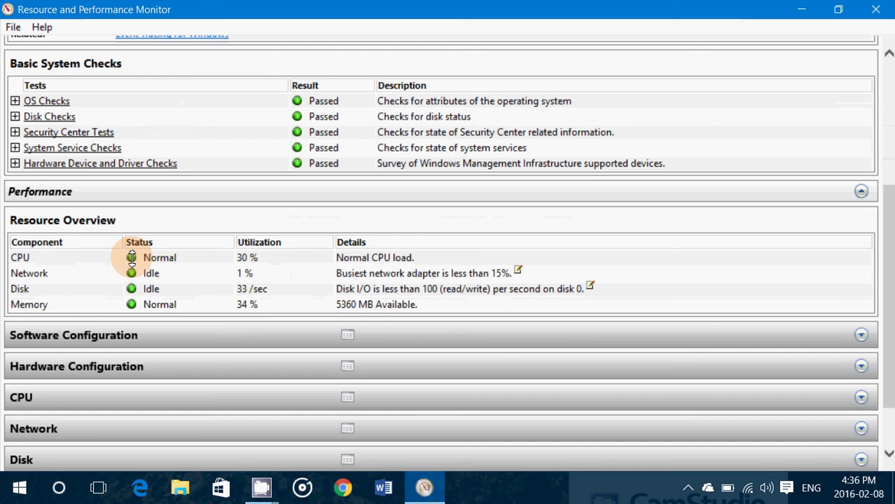
{"action": "scroll", "coordinate": [259, 328], "scroll_direction": "down", "scroll_amount": 2}
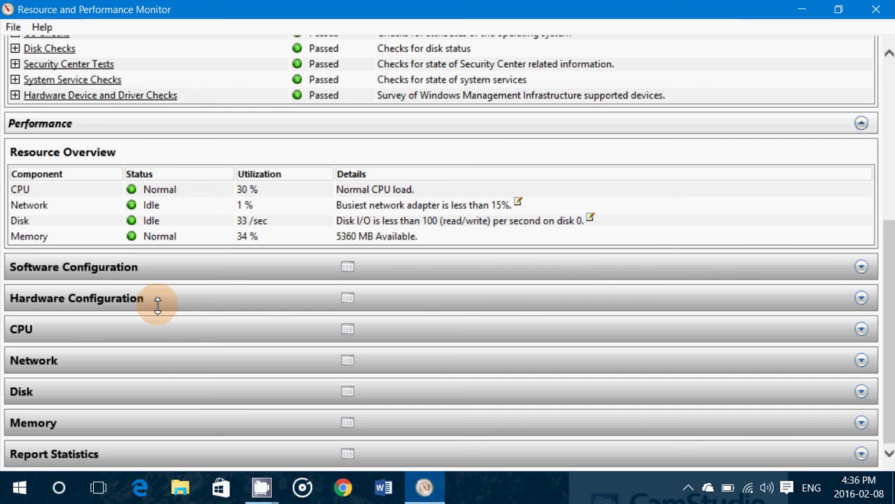
Step: Expand Report Statistics to view computer info: four processors, 8144 MB memory, 64-bit
{"action": "left_click", "coordinate": [221, 453]}
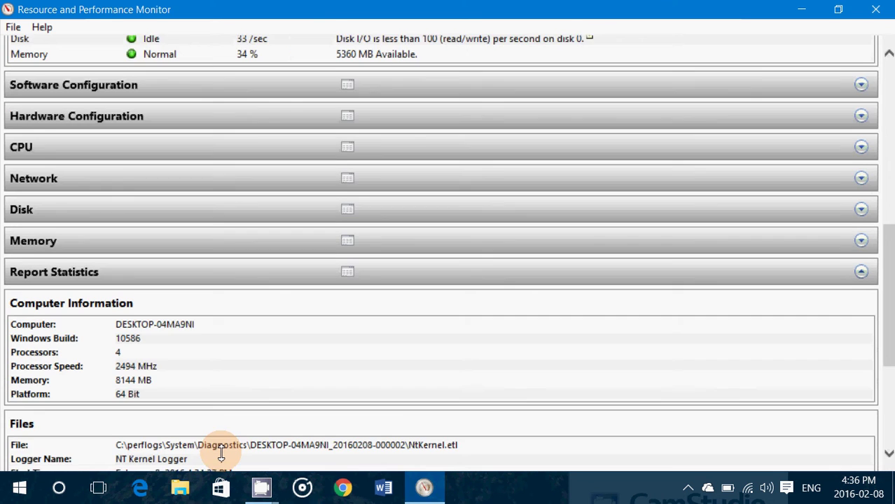
{"action": "scroll", "coordinate": [221, 454], "scroll_direction": "down", "scroll_amount": 2}
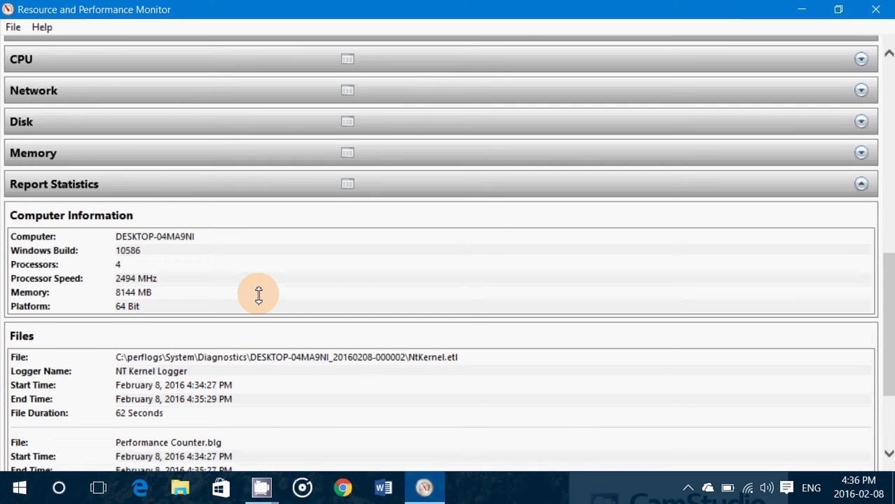
{"action": "scroll", "coordinate": [259, 295], "scroll_direction": "down", "scroll_amount": 3}
{"action": "scroll", "coordinate": [259, 293], "scroll_direction": "down", "scroll_amount": 1}
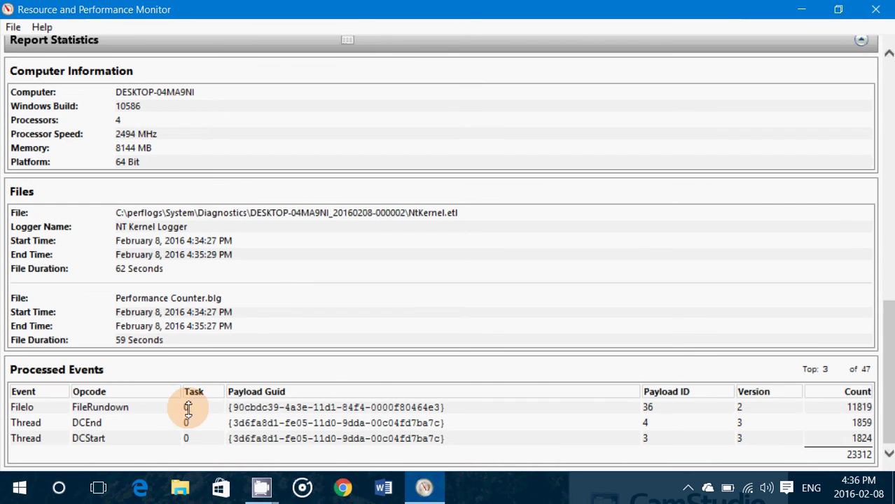
Step: Expand the Software Configuration section to show its OS, security, services and startup subsections
{"action": "scroll", "coordinate": [188, 231], "scroll_direction": "up", "scroll_amount": 1}
{"action": "scroll", "coordinate": [188, 231], "scroll_direction": "up", "scroll_amount": 7}
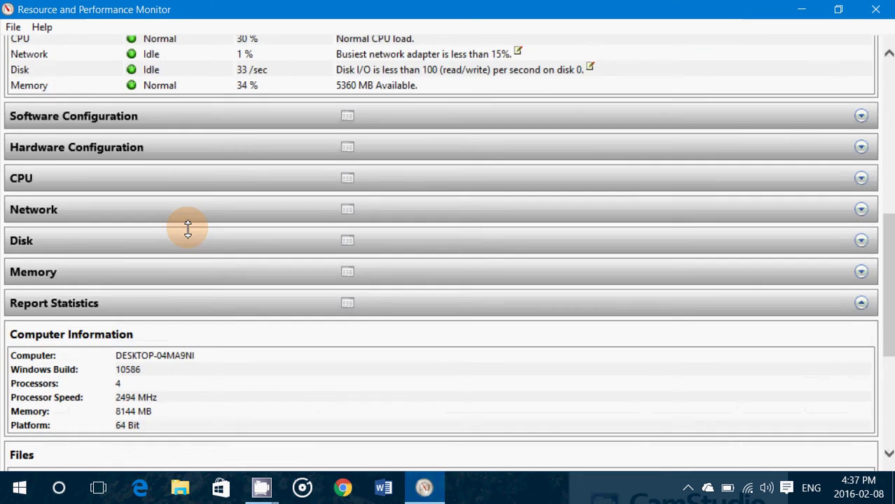
{"action": "scroll", "coordinate": [185, 226], "scroll_direction": "up", "scroll_amount": 1}
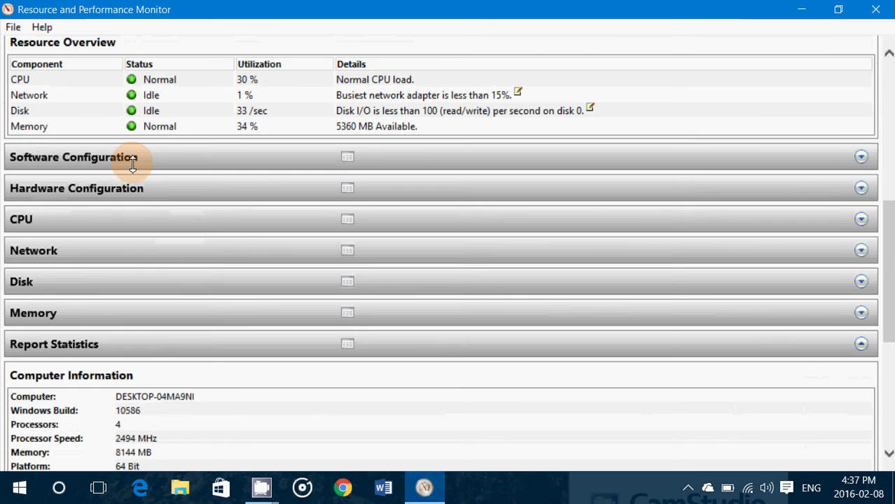
{"action": "left_click", "coordinate": [132, 158]}
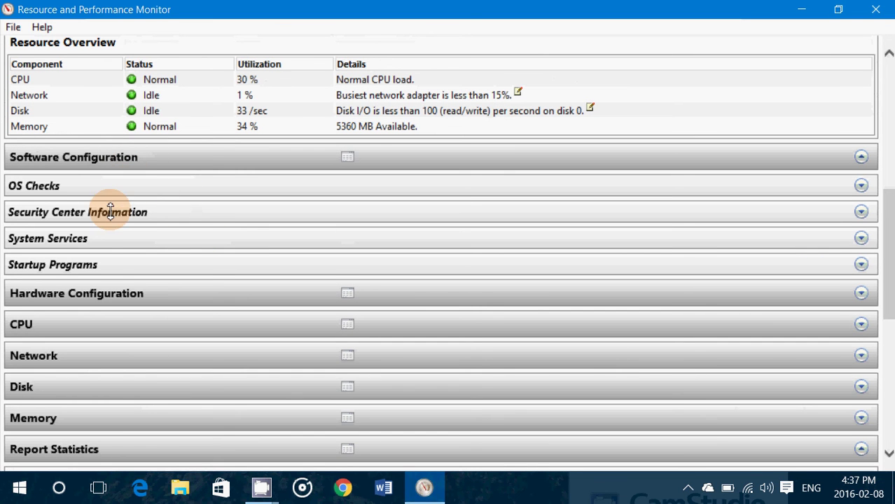
Step: Expand and review the Startup Programs table of seven items, including OneDrive and BlueStacks Agent
{"action": "left_click", "coordinate": [112, 265]}
{"action": "scroll", "coordinate": [340, 321], "scroll_direction": "down", "scroll_amount": 3}
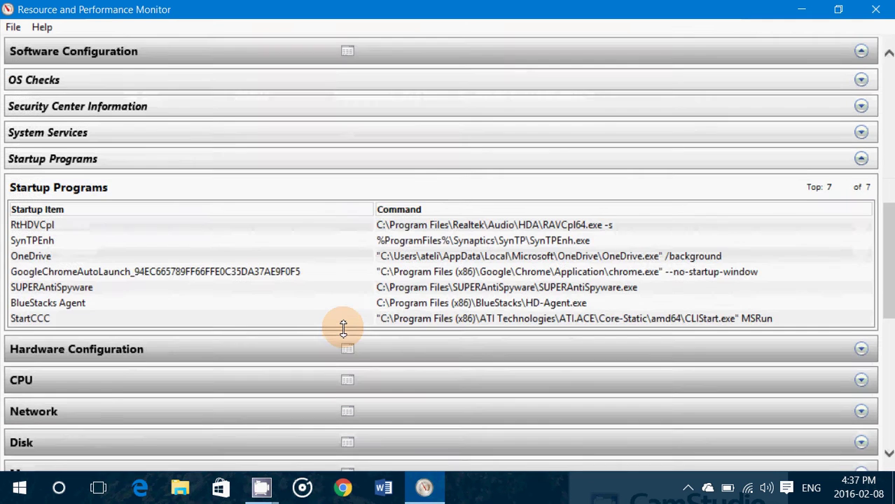
{"action": "scroll", "coordinate": [344, 327], "scroll_direction": "down", "scroll_amount": 1}
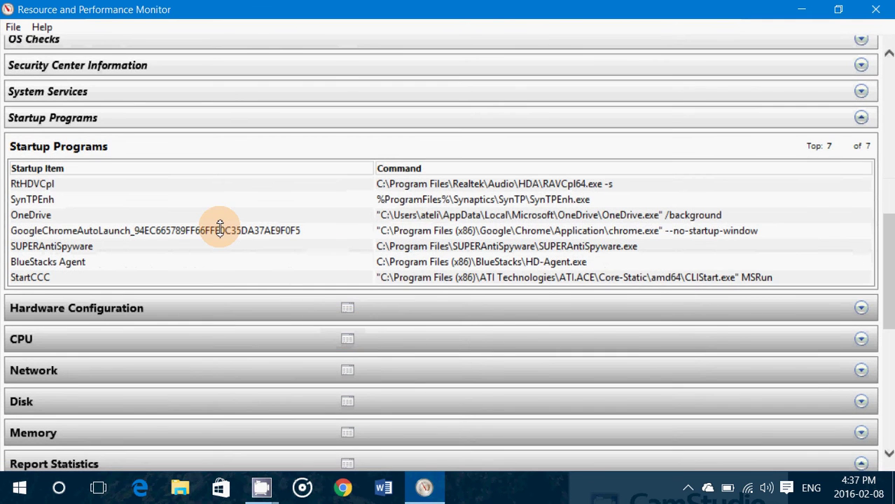
{"action": "scroll", "coordinate": [231, 228], "scroll_direction": "up", "scroll_amount": 2}
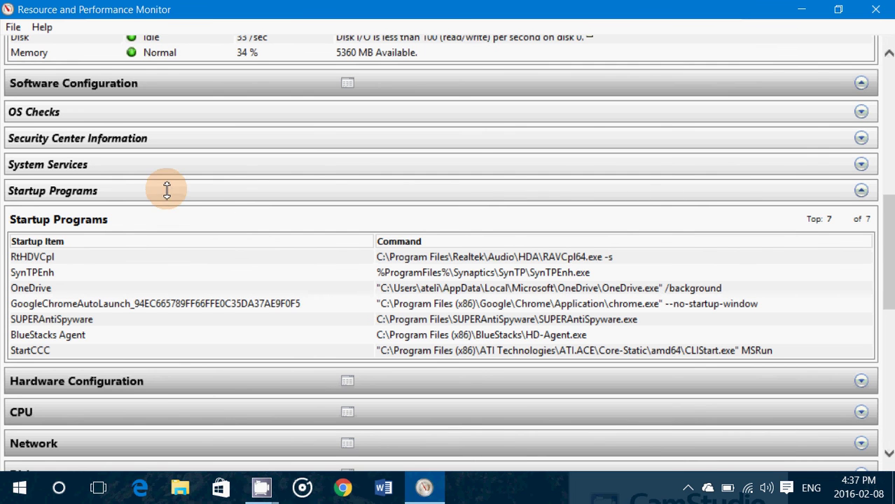
Step: Collapse Startup Programs and expand the Hardware Configuration section
{"action": "left_click", "coordinate": [76, 192]}
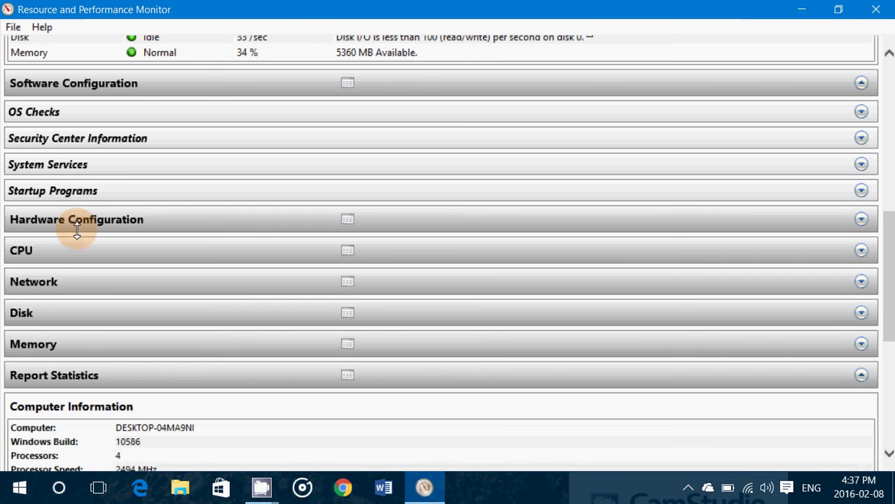
{"action": "left_click", "coordinate": [81, 219]}
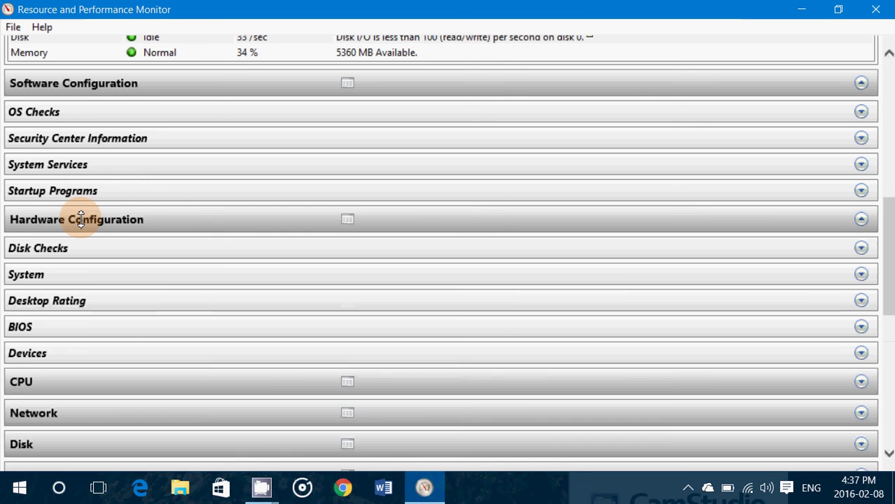
{"action": "scroll", "coordinate": [140, 328], "scroll_direction": "down", "scroll_amount": 3}
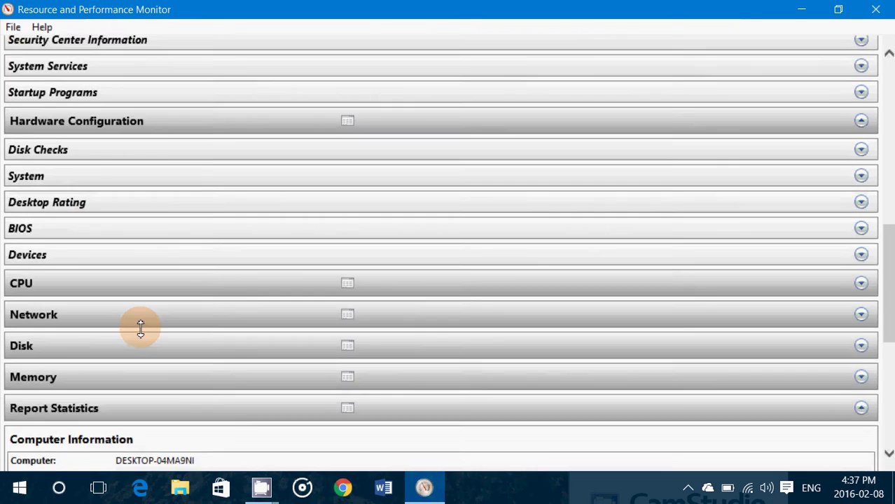
Step: Expand Devices and browse its controller, cooling, input, memory, port, power and storage classes
{"action": "left_click", "coordinate": [106, 253]}
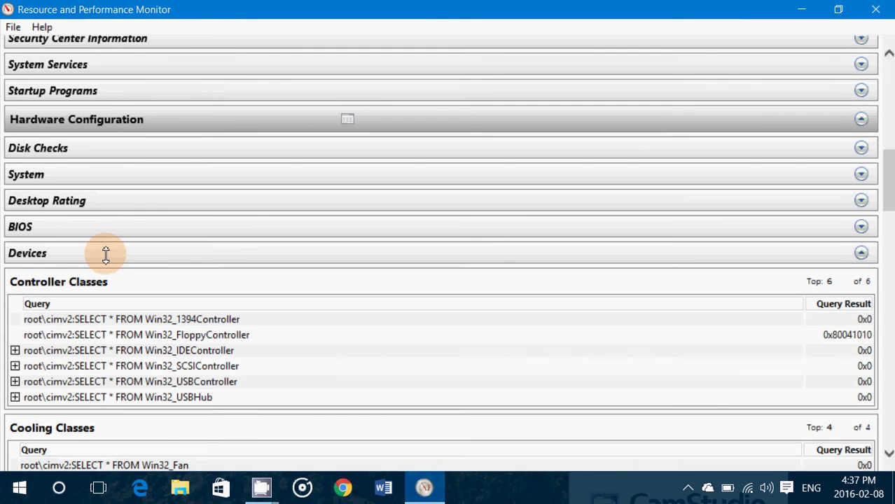
{"action": "scroll", "coordinate": [273, 340], "scroll_direction": "down", "scroll_amount": 3}
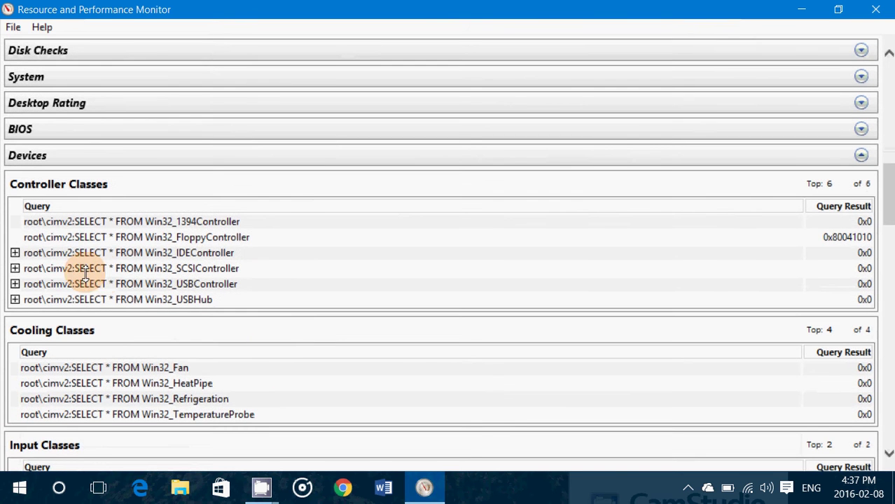
{"action": "scroll", "coordinate": [97, 293], "scroll_direction": "down", "scroll_amount": 3}
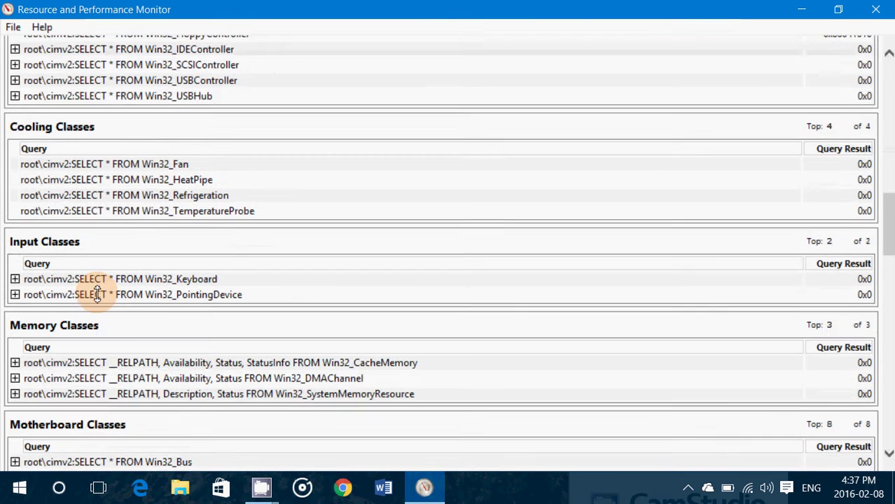
{"action": "scroll", "coordinate": [97, 293], "scroll_direction": "down", "scroll_amount": 3}
{"action": "scroll", "coordinate": [97, 293], "scroll_direction": "down", "scroll_amount": 4}
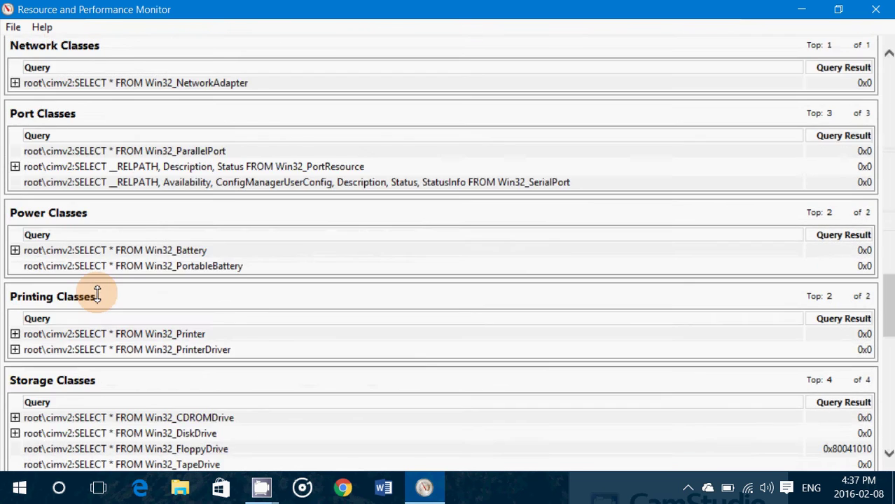
{"action": "scroll", "coordinate": [96, 292], "scroll_direction": "up", "scroll_amount": 5}
{"action": "scroll", "coordinate": [96, 293], "scroll_direction": "up", "scroll_amount": 10}
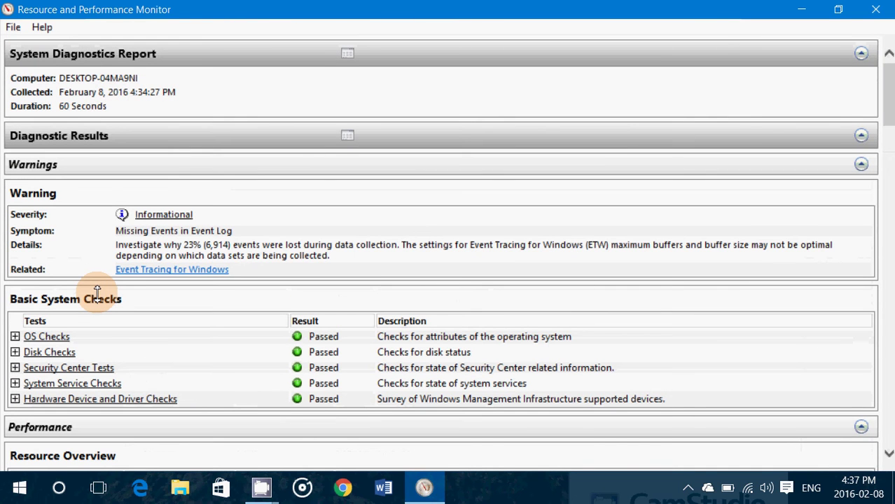
Step: Collapse Diagnostic Results, the report summary, Software and Hardware Configuration, and Report Statistics
{"action": "left_click", "coordinate": [114, 136]}
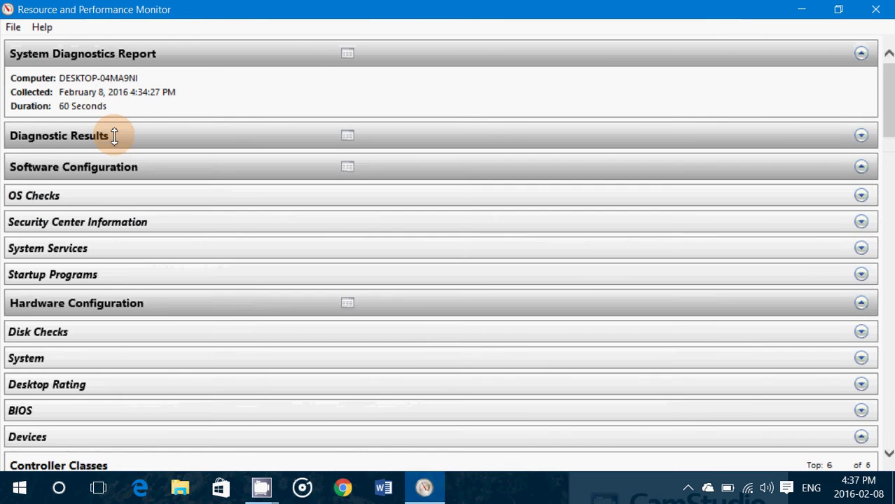
{"action": "left_click", "coordinate": [131, 57]}
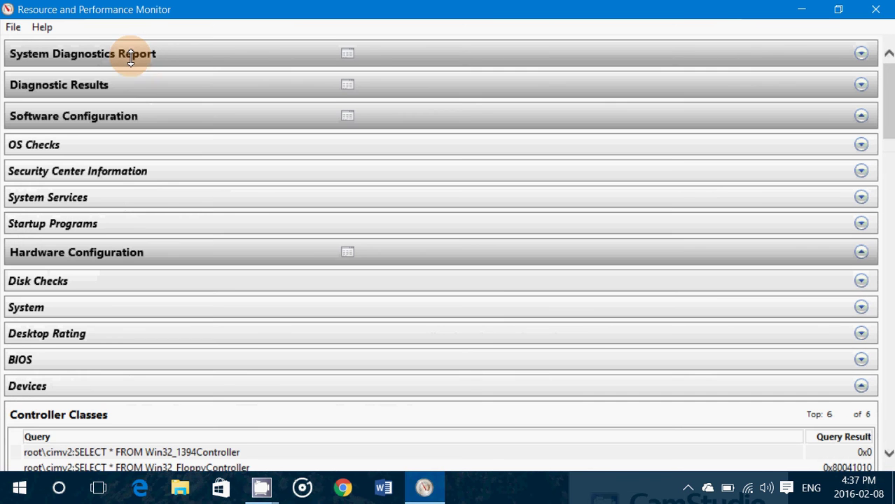
{"action": "left_click", "coordinate": [155, 116]}
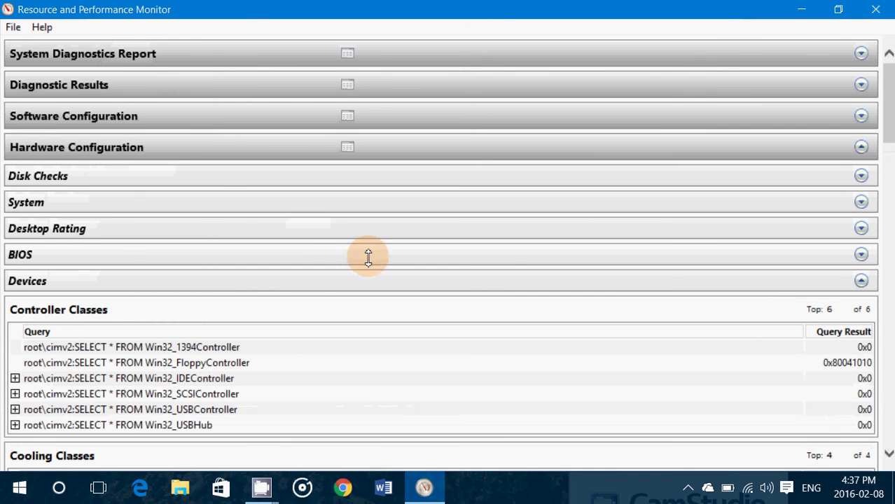
{"action": "left_click", "coordinate": [82, 145]}
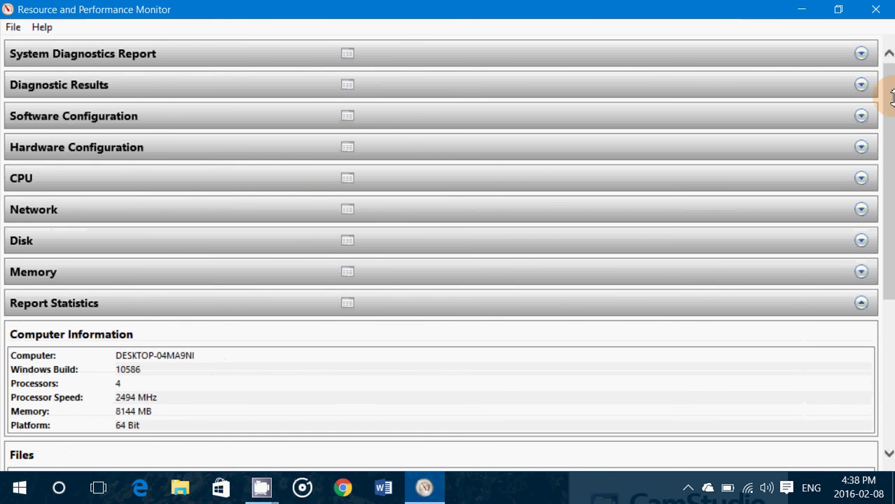
{"action": "left_click_drag", "start_coordinate": [890, 77], "coordinate": [891, 222]}
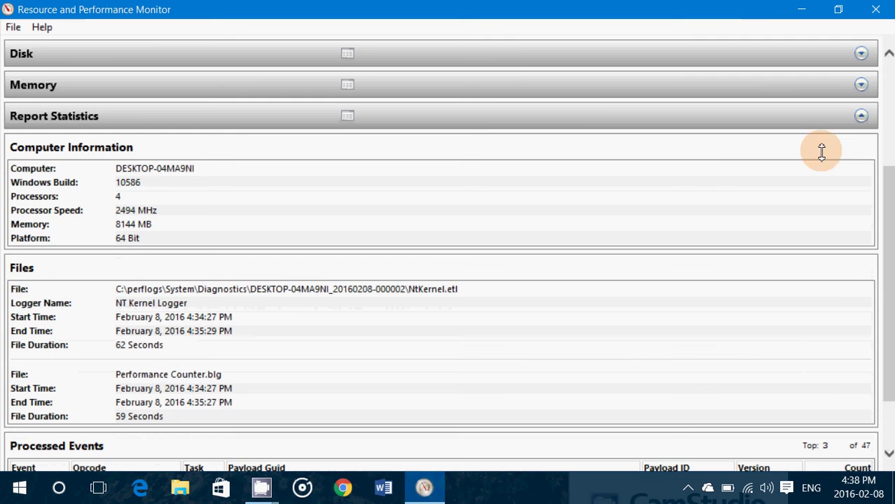
{"action": "left_click", "coordinate": [581, 110]}
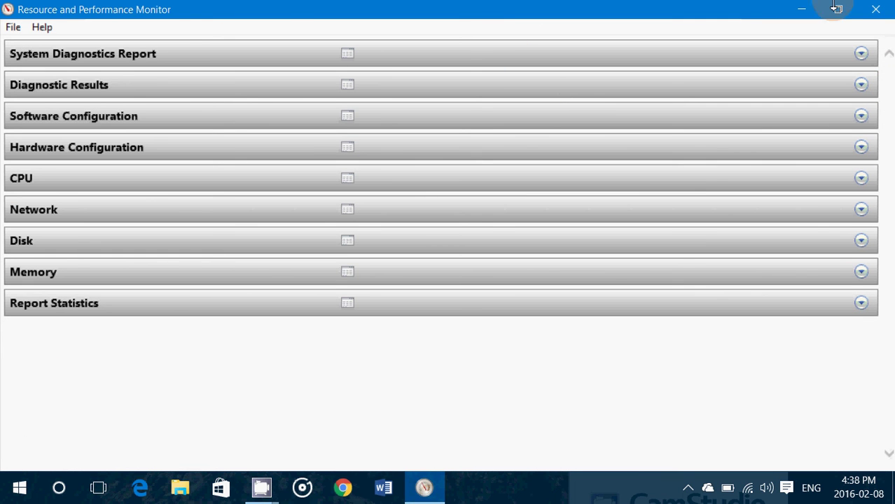
Step: Expand the report summary and Diagnostic Results, then review Warnings, Basic System Checks and Resource Overview
{"action": "left_click", "coordinate": [176, 52]}
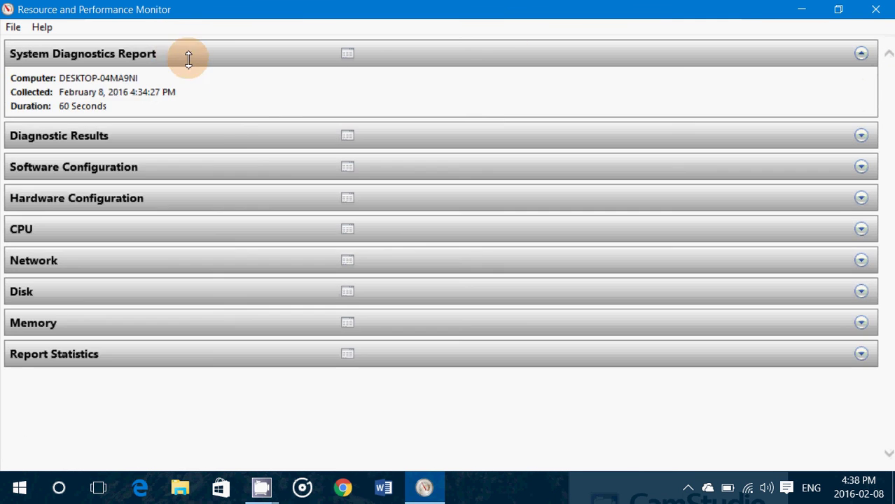
{"action": "left_click", "coordinate": [158, 135]}
{"action": "scroll", "coordinate": [240, 306], "scroll_direction": "down", "scroll_amount": 1}
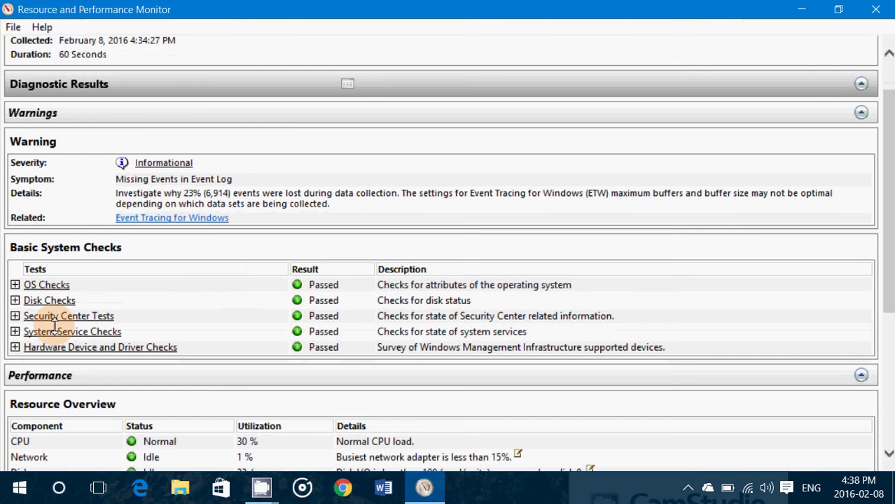
{"action": "scroll", "coordinate": [256, 359], "scroll_direction": "down", "scroll_amount": 4}
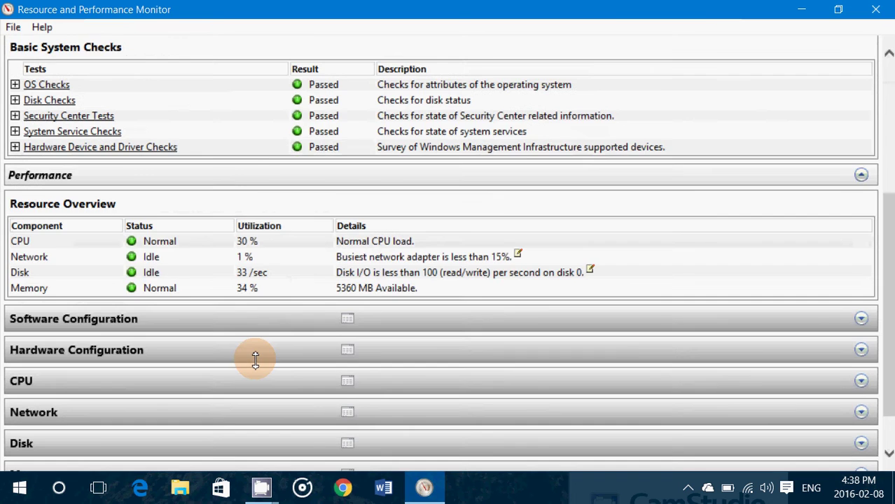
{"action": "scroll", "coordinate": [256, 357], "scroll_direction": "down", "scroll_amount": 1}
{"action": "scroll", "coordinate": [256, 360], "scroll_direction": "up", "scroll_amount": 2}
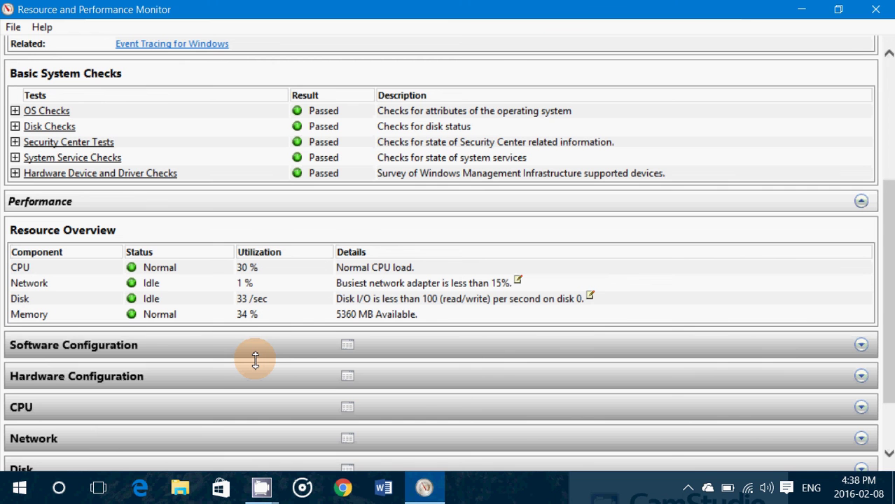
Step: Expand the CPU section and its Process statistics, and scroll through the process tables
{"action": "left_click", "coordinate": [213, 404]}
{"action": "scroll", "coordinate": [213, 404], "scroll_direction": "down", "scroll_amount": 3}
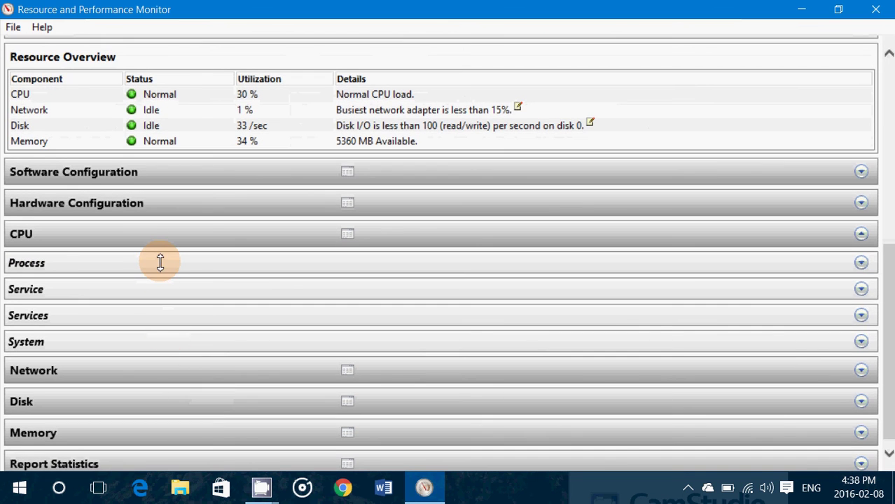
{"action": "left_click", "coordinate": [161, 264]}
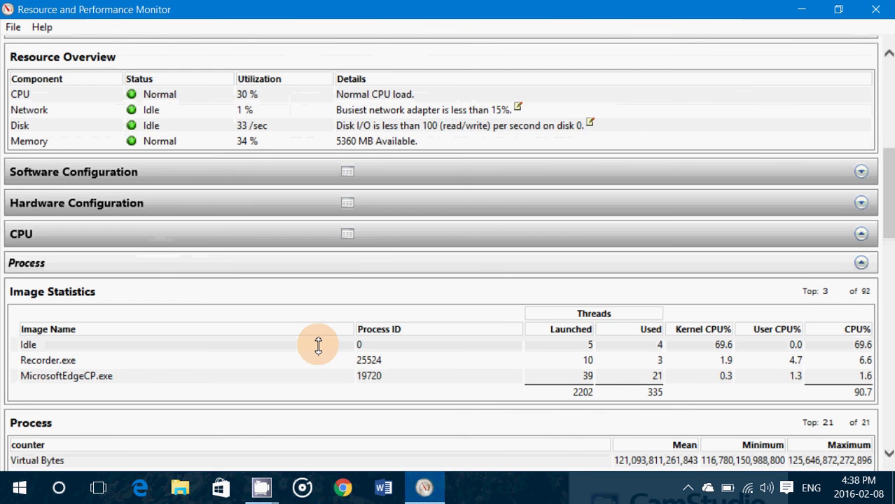
{"action": "scroll", "coordinate": [318, 345], "scroll_direction": "down", "scroll_amount": 1}
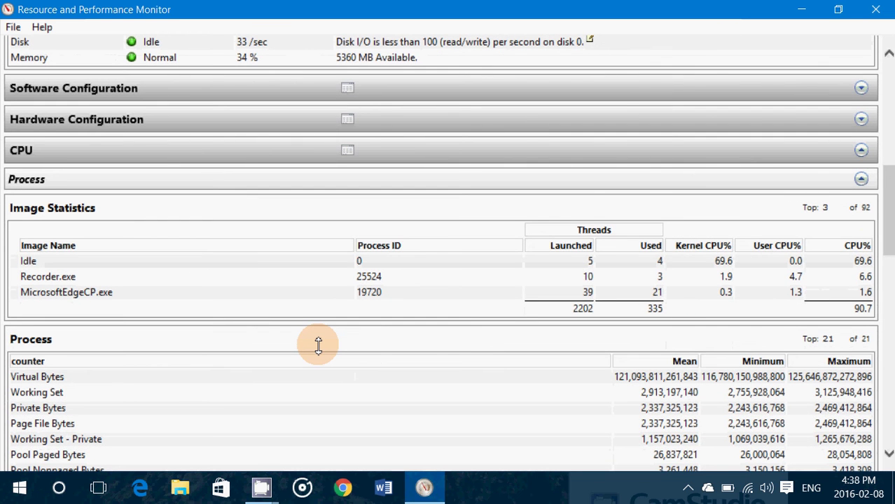
{"action": "scroll", "coordinate": [318, 345], "scroll_direction": "down", "scroll_amount": 1}
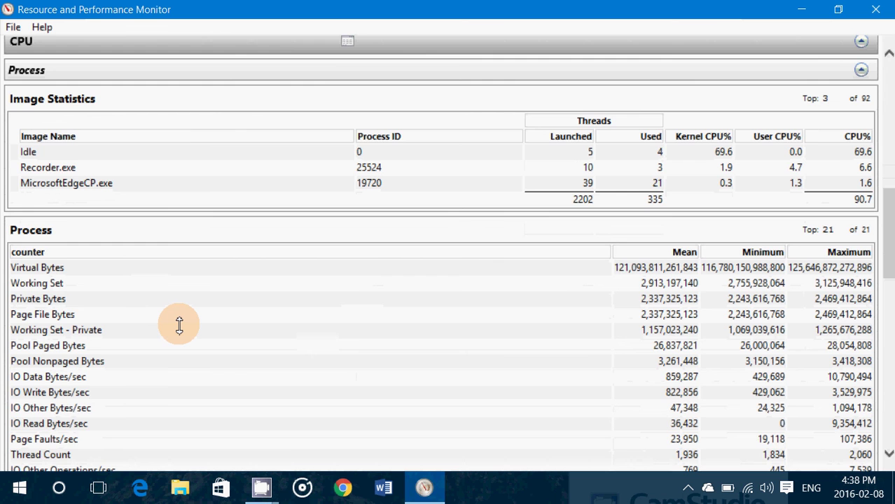
{"action": "scroll", "coordinate": [179, 324], "scroll_direction": "down", "scroll_amount": 2}
{"action": "scroll", "coordinate": [180, 324], "scroll_direction": "up", "scroll_amount": 2}
{"action": "scroll", "coordinate": [179, 324], "scroll_direction": "up", "scroll_amount": 3}
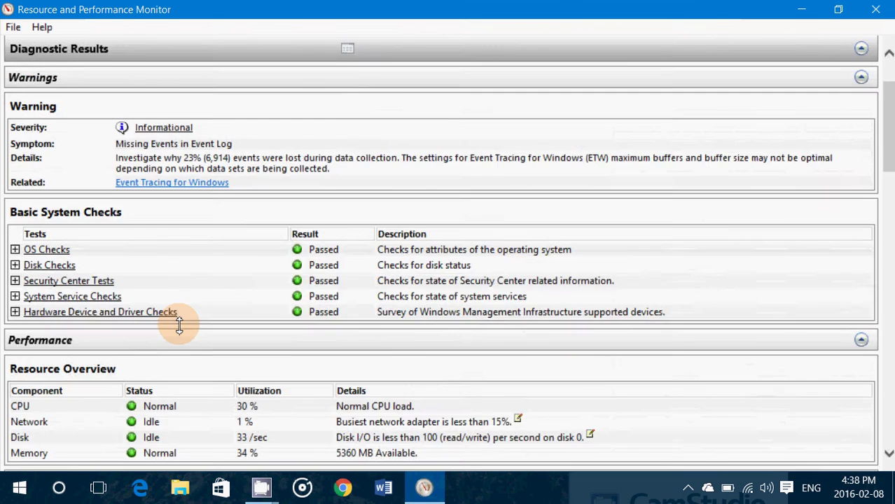
{"action": "scroll", "coordinate": [179, 324], "scroll_direction": "up", "scroll_amount": 2}
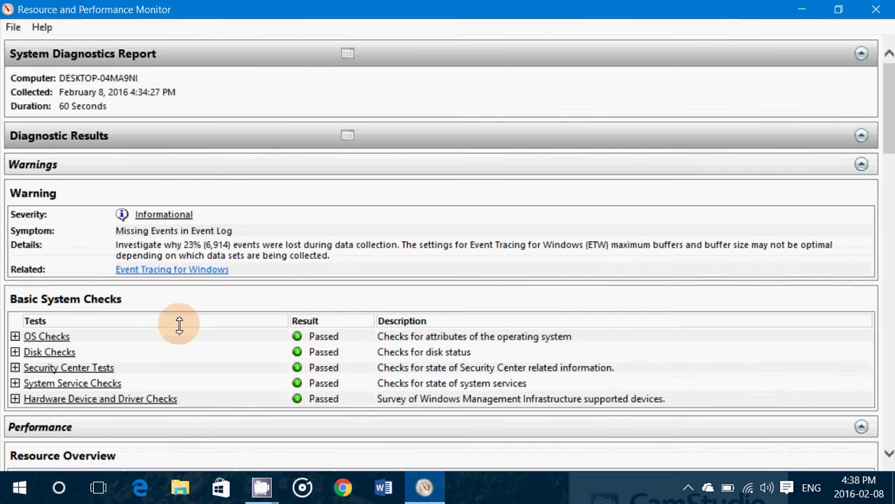
Step: Collapse the Diagnostic Results, System Diagnostics Report and CPU sections
{"action": "left_click", "coordinate": [165, 135]}
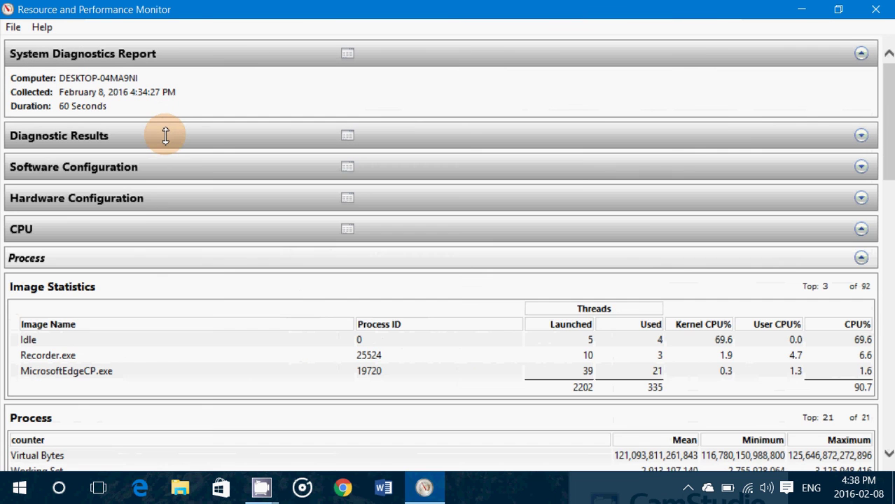
{"action": "left_click", "coordinate": [183, 56]}
{"action": "left_click", "coordinate": [170, 183]}
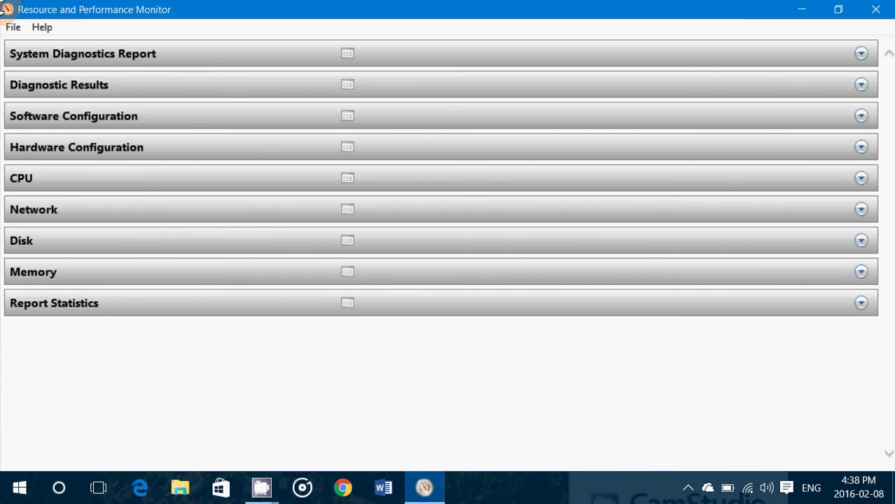
Step: Glance at the File and Help menus, dismiss them, and close the diagnostics report window
{"action": "left_click", "coordinate": [13, 27]}
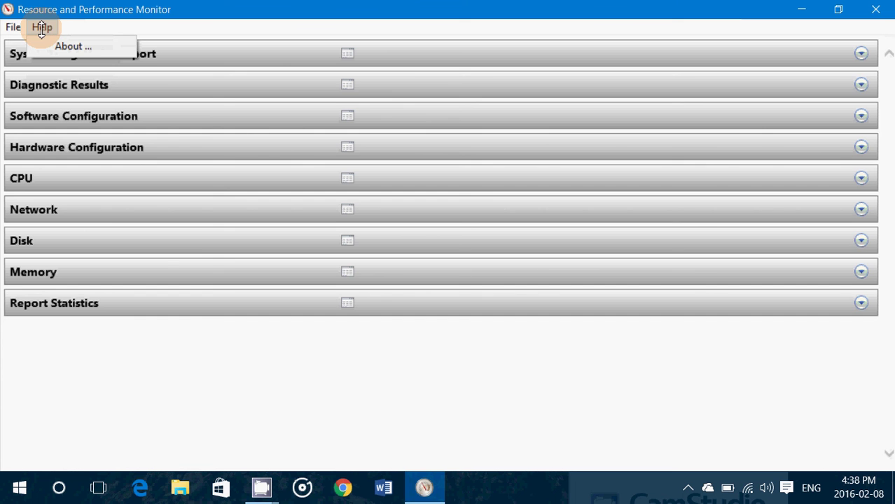
{"action": "left_click", "coordinate": [244, 370]}
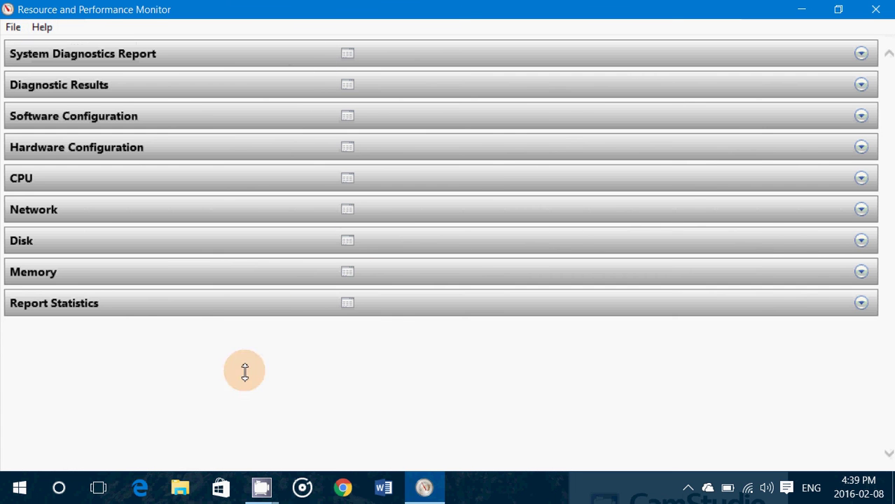
{"action": "left_click", "coordinate": [879, 9]}
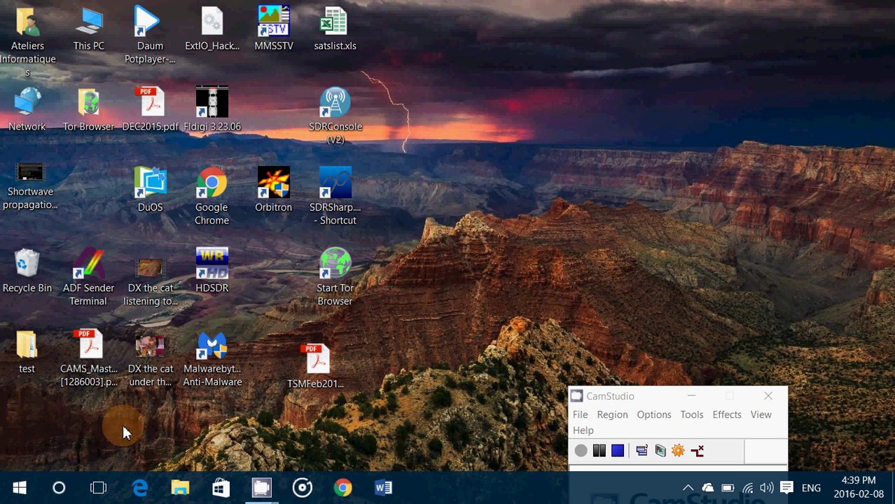
Step: Run 'perfmon /report' from taskbar search, then close the new window while it collects data
{"action": "left_click", "coordinate": [60, 489]}
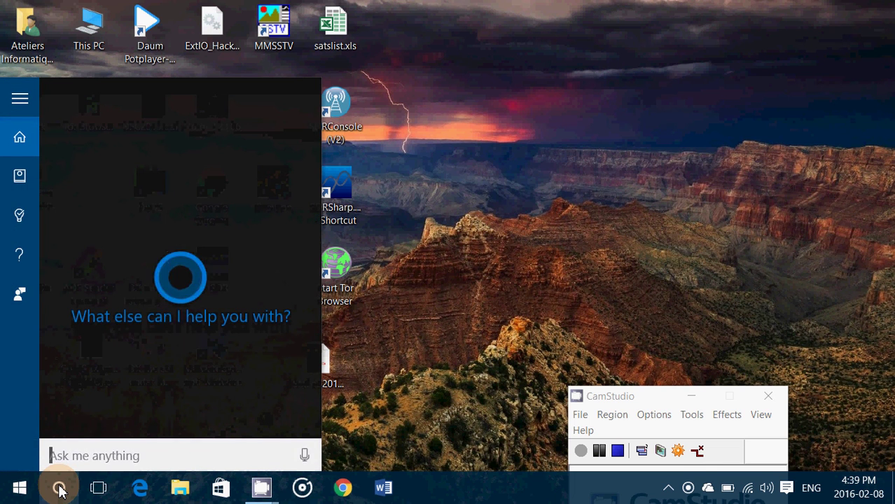
{"action": "type", "text": "perfm"}
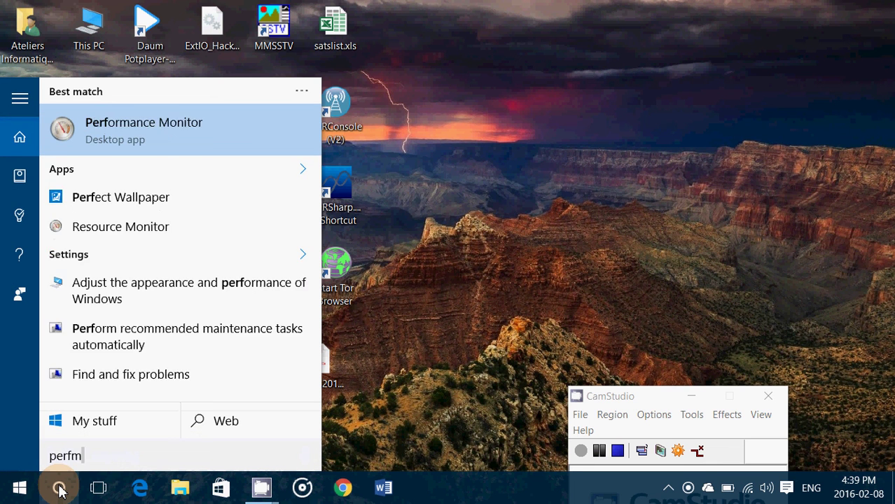
{"action": "type", "text": "on"}
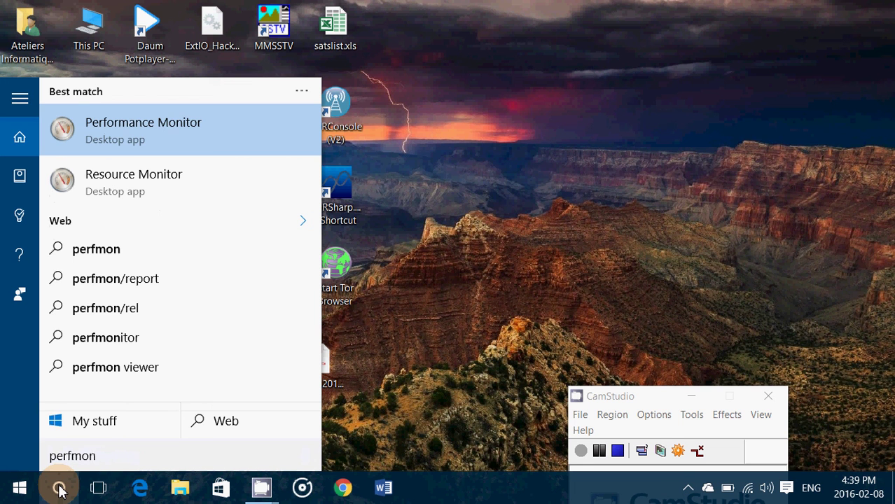
{"action": "type", "text": " /"}
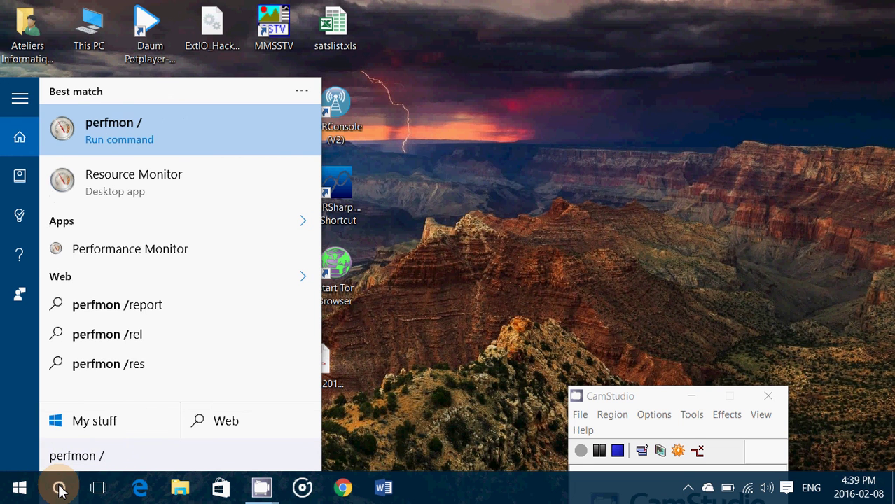
{"action": "type", "text": "rep"}
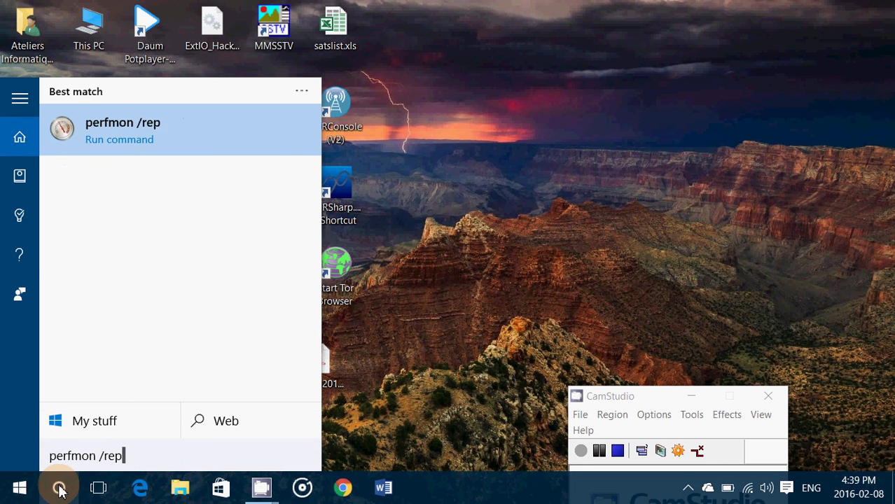
{"action": "type", "text": "ort"}
{"action": "key", "text": "Return"}
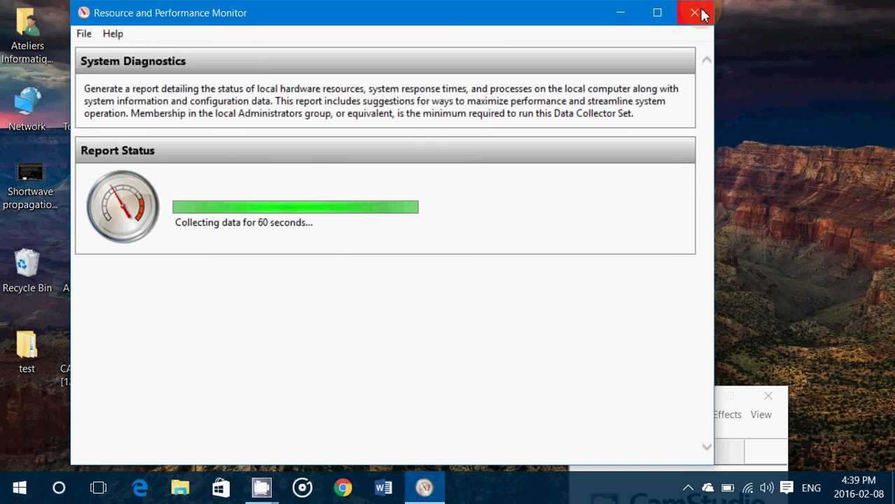
{"action": "left_click", "coordinate": [695, 13]}
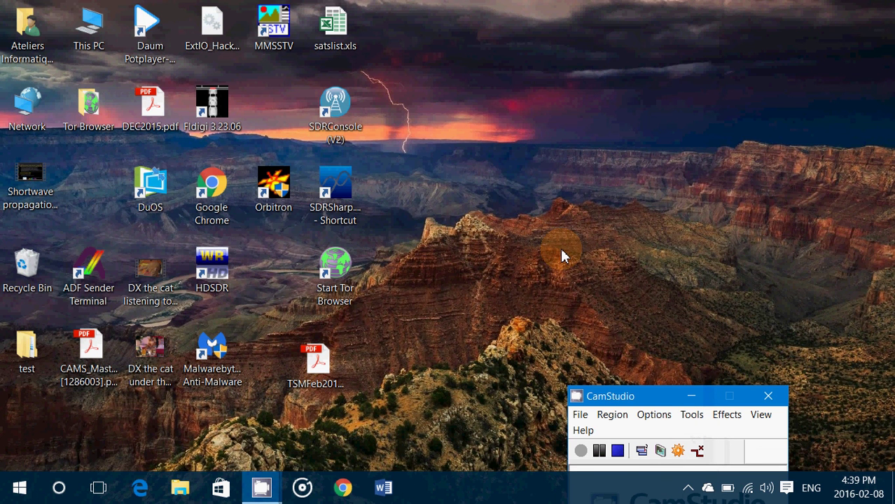